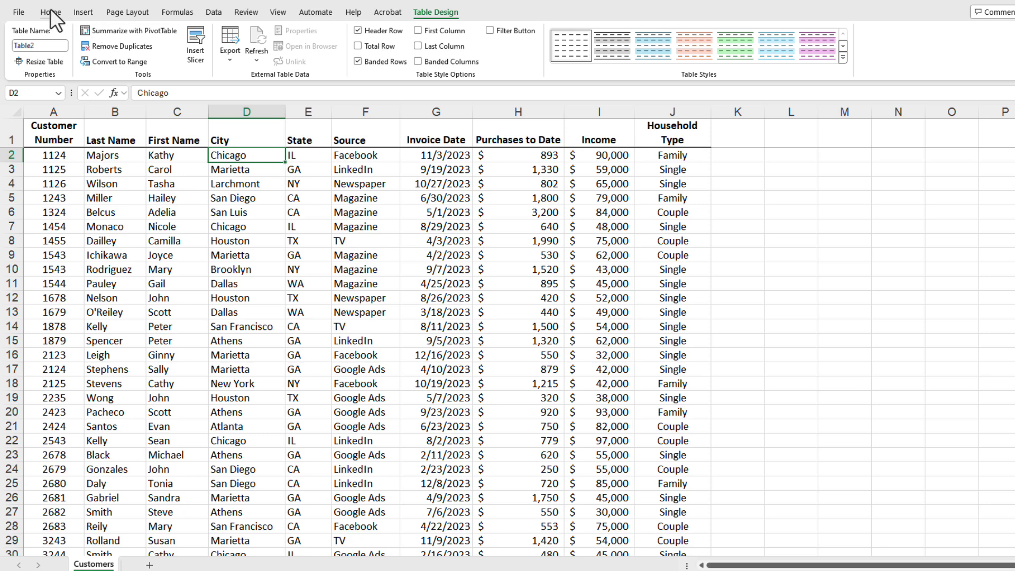
Open Copilot from the Home ribbon and start a request to highlight GA states in green.
left_click(50, 12)
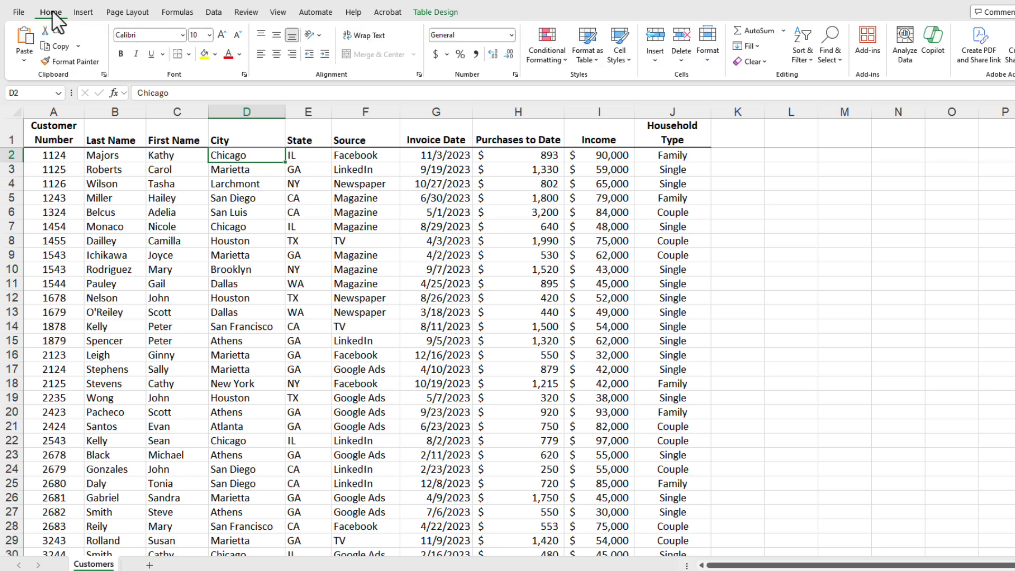
left_click(932, 52)
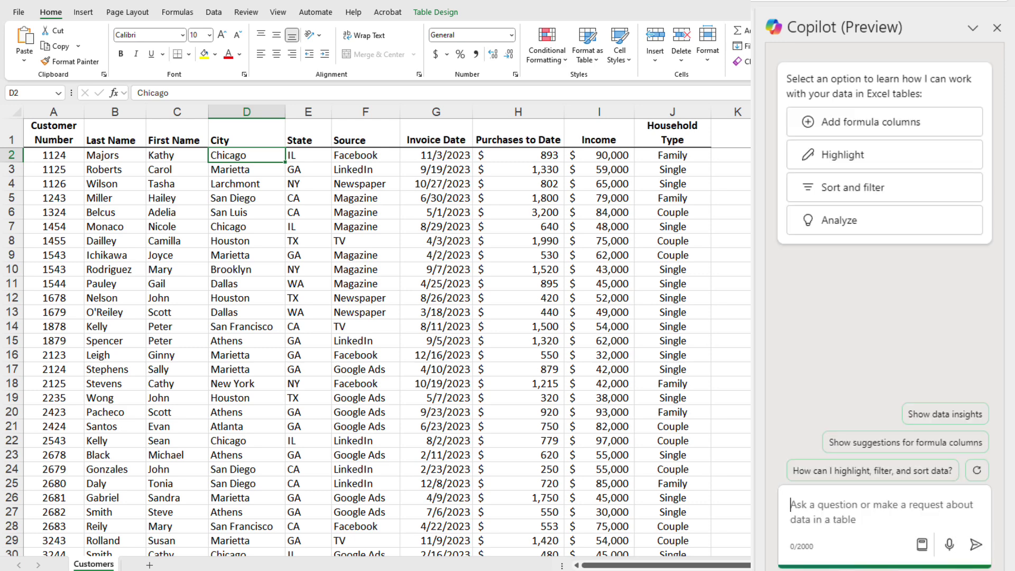
left_click(831, 514)
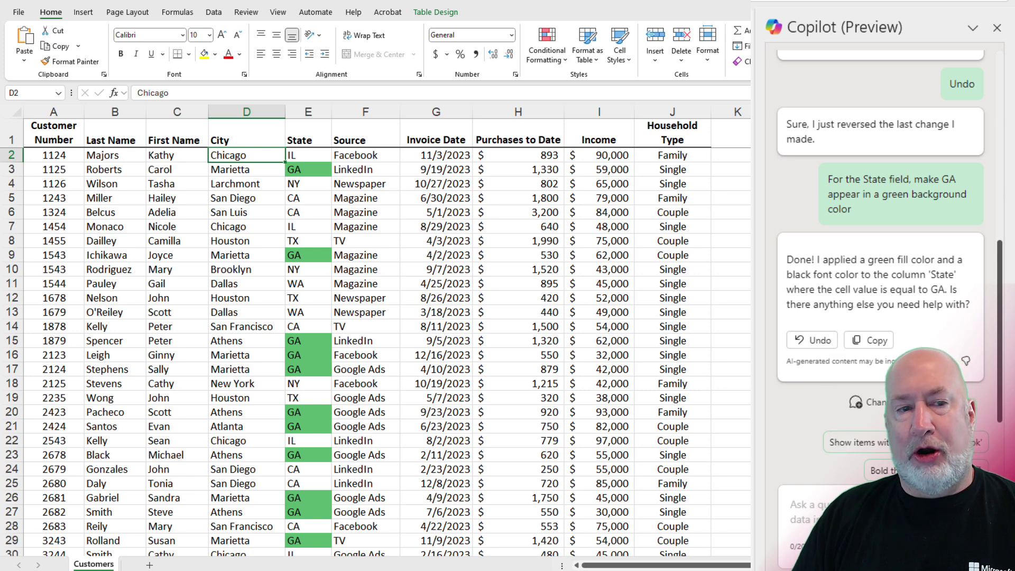
left_click(489, 284)
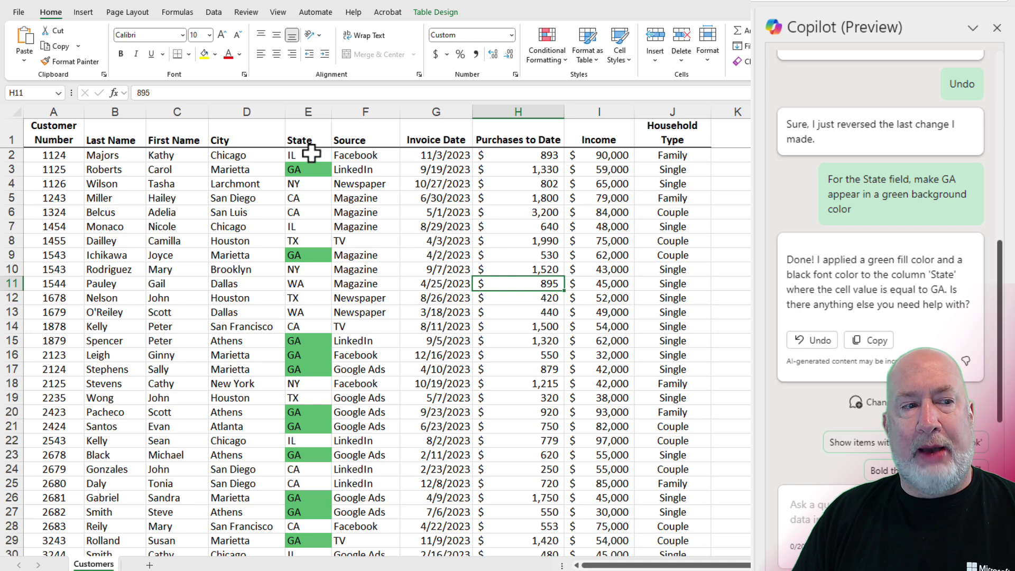
left_click(311, 153)
key("ctrl+shift+Down")
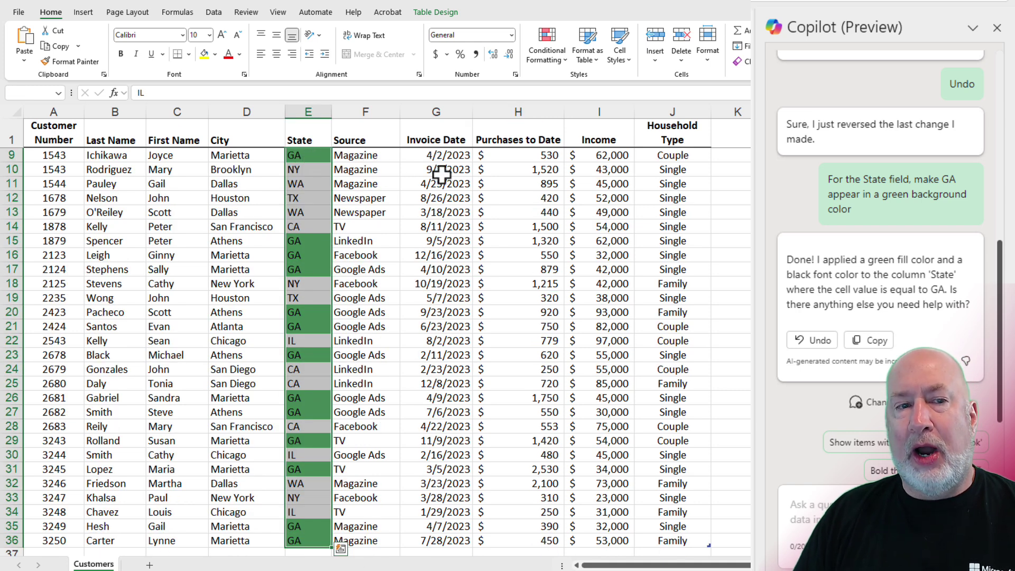
left_click(554, 58)
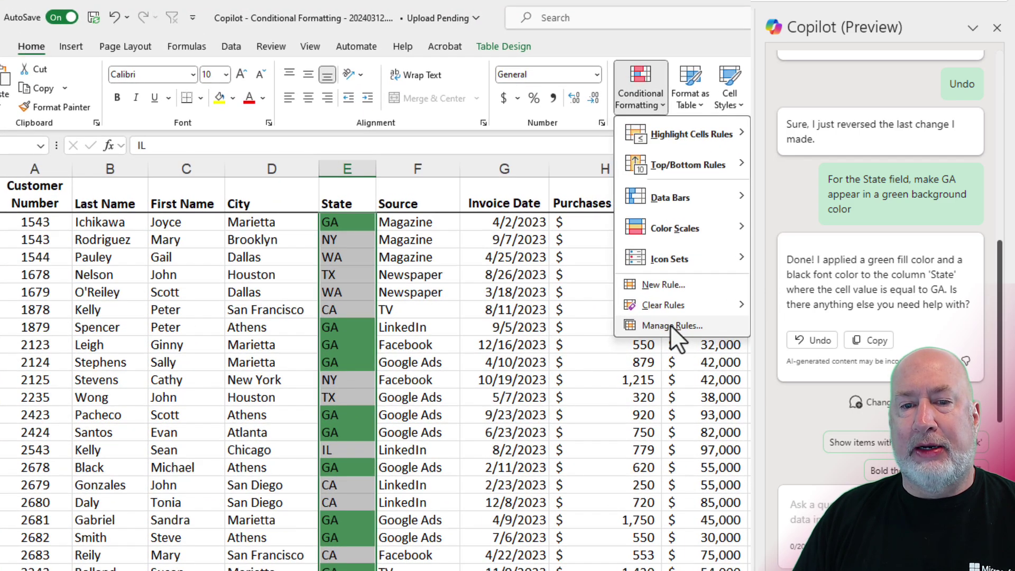
left_click(670, 325)
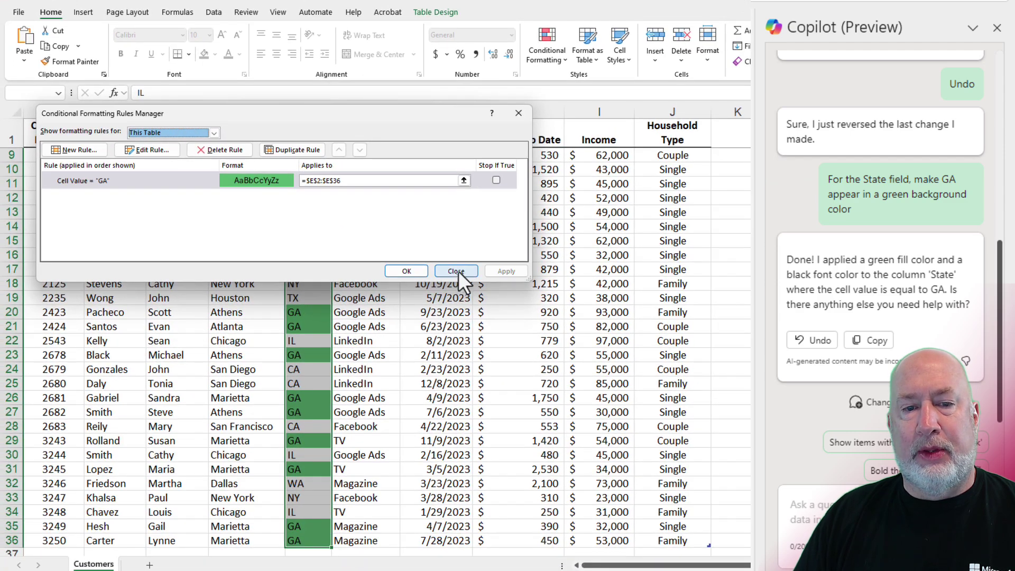
left_click(528, 364)
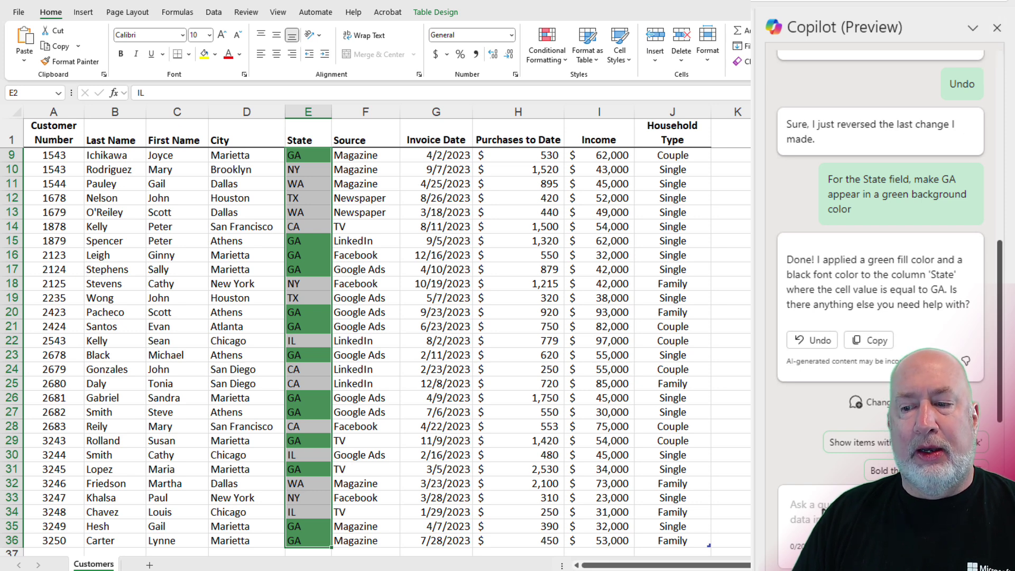
left_click(539, 298)
left_click(813, 510)
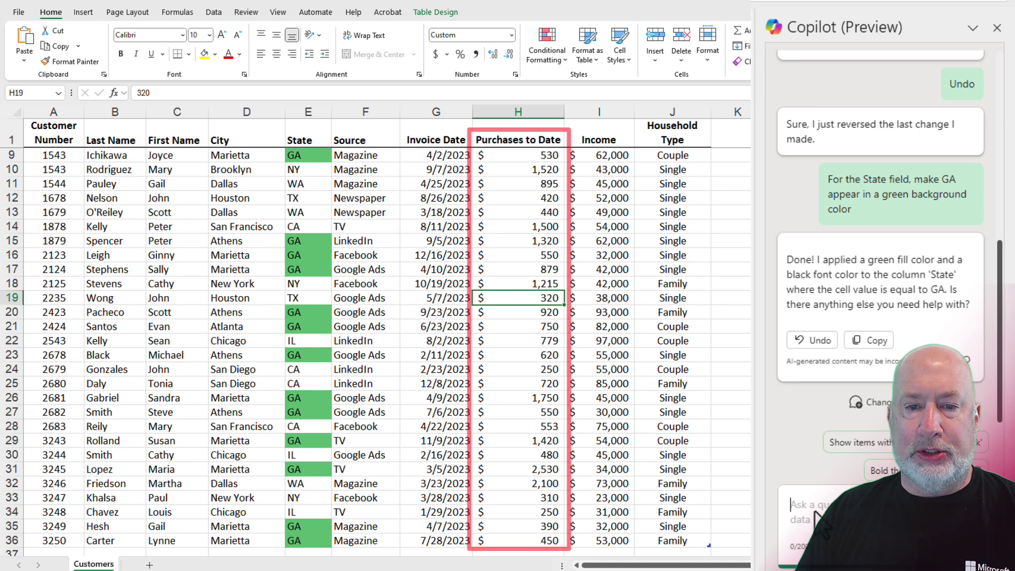
Ask Copilot: 'For the Purchases to date, make any number over 1000 in a yellow background color'.
type("Put the Purchases")
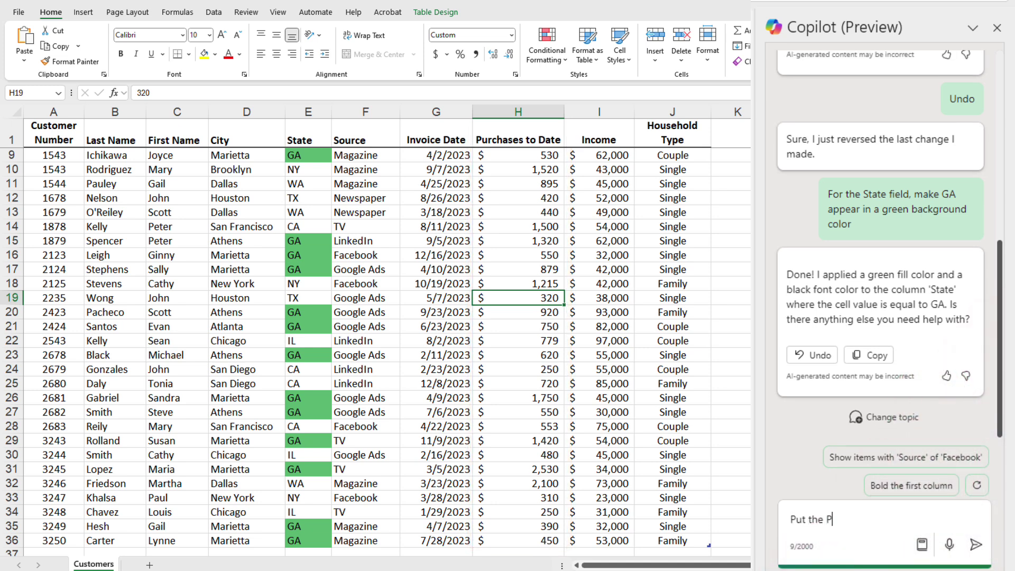
key("Delete")
key("Delete")
key("Delete")
type("For the Purchases to date, make ")
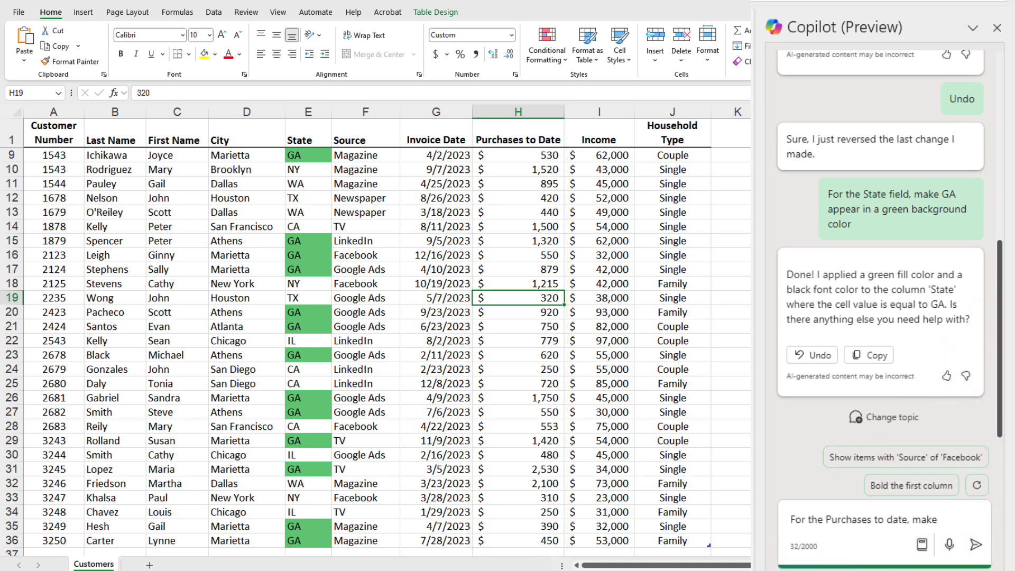
type("any number over 1000 in a yellow back")
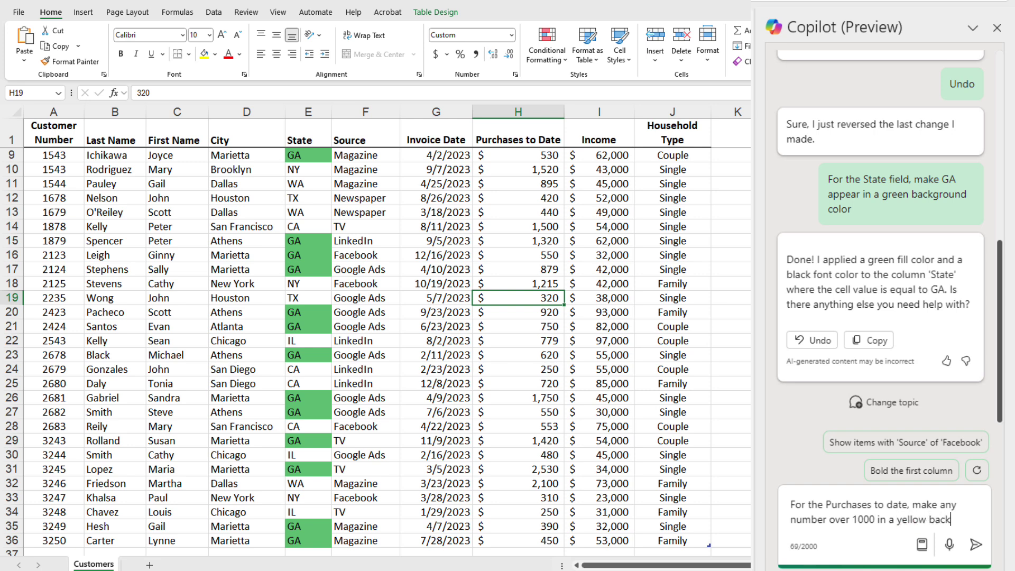
type("ground color")
key("Return")
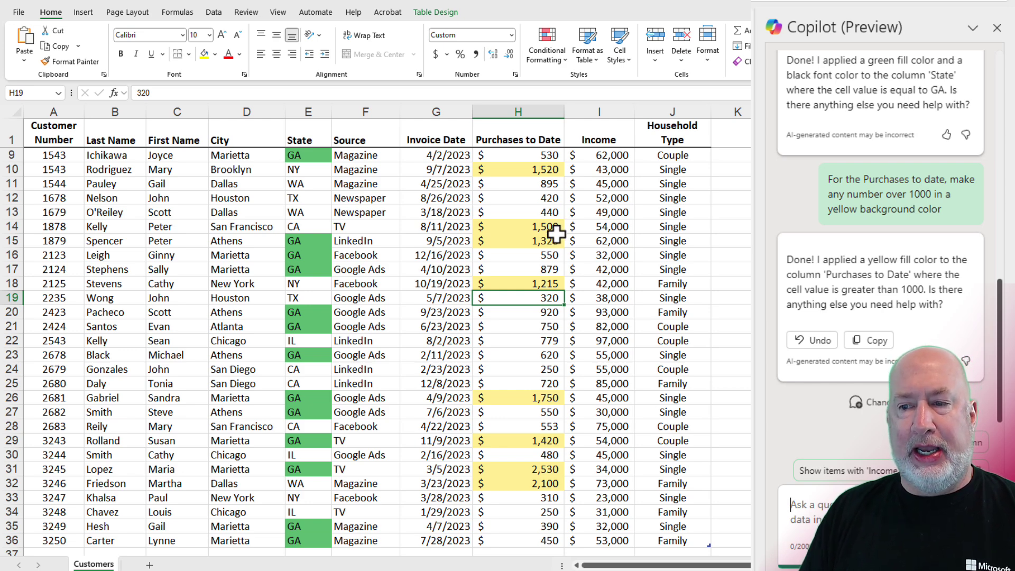
Select the Purchases to Date values and confirm the Cell Value > 1000 rule on $H$2:$H$36.
scroll(557, 230, "up", 3)
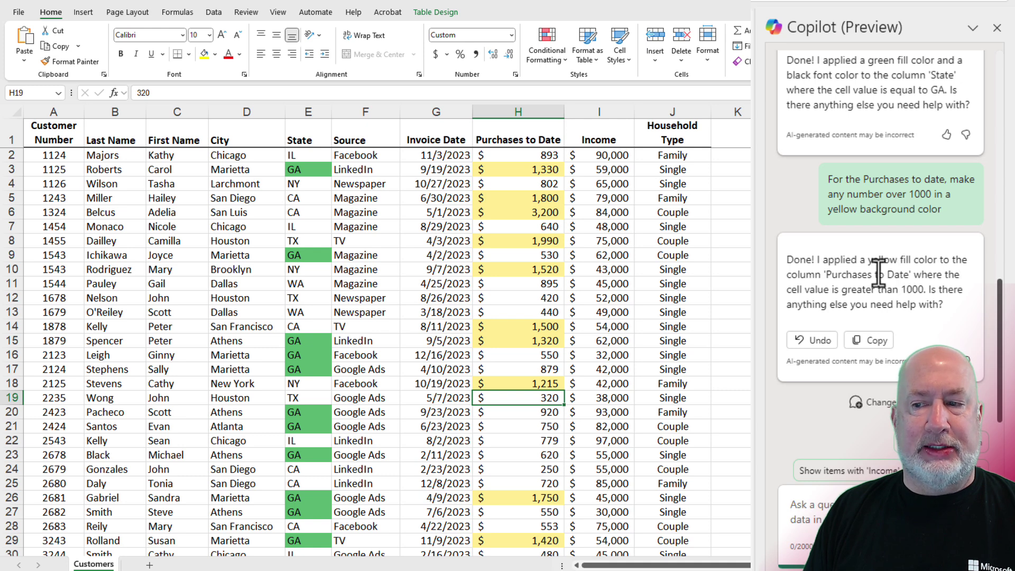
left_click(526, 155)
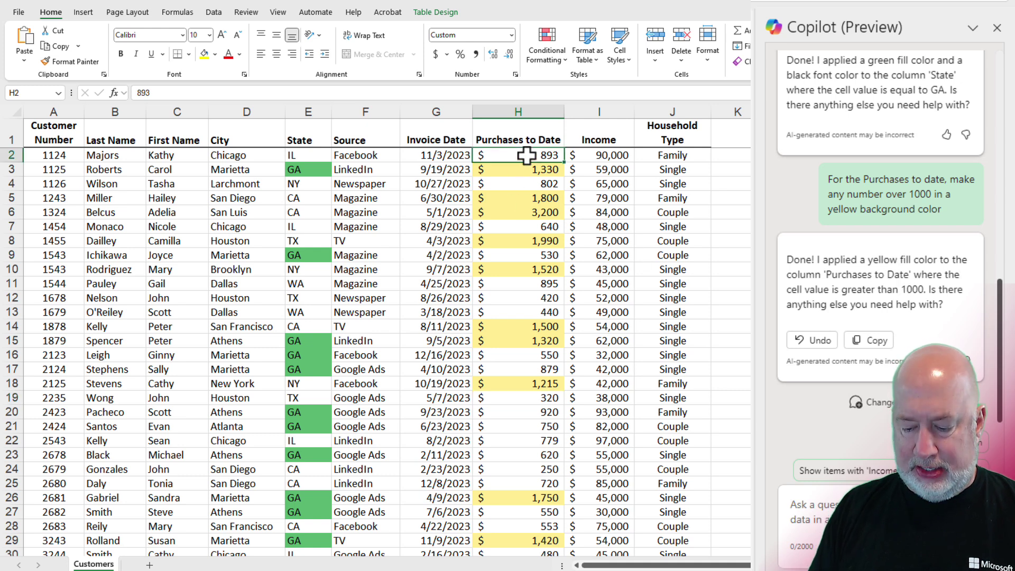
key("ctrl+shift+Down")
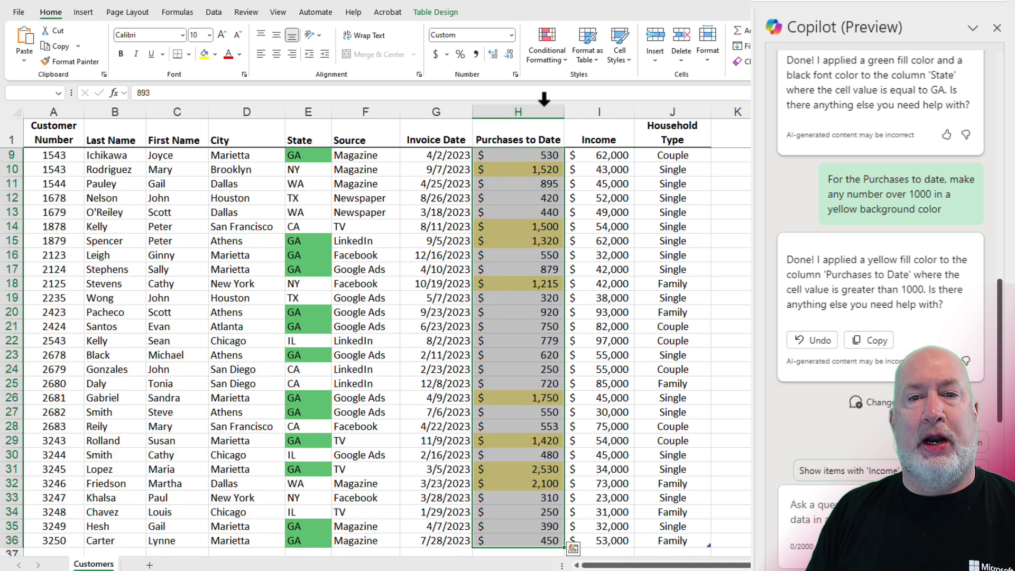
left_click(547, 50)
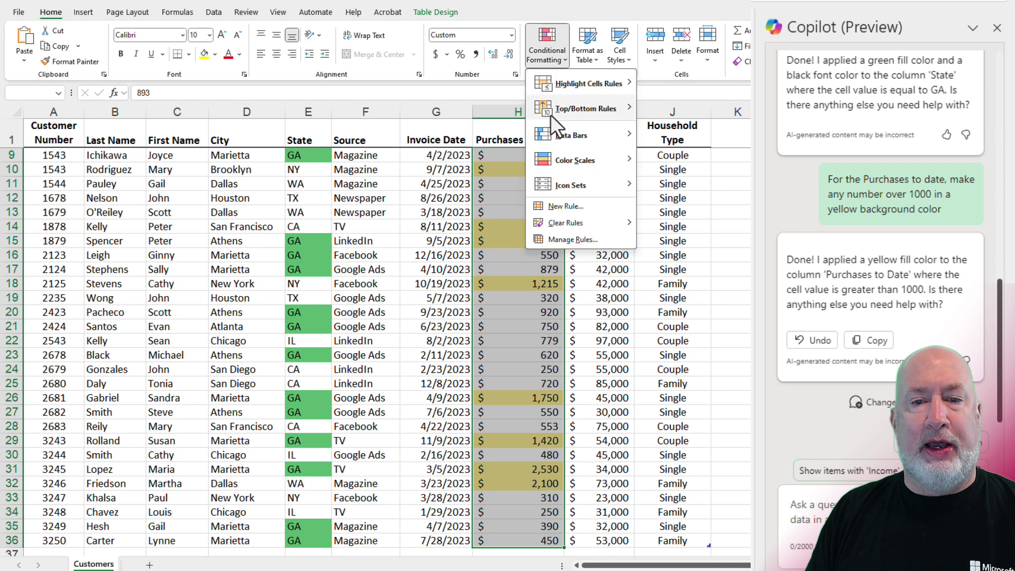
left_click(572, 239)
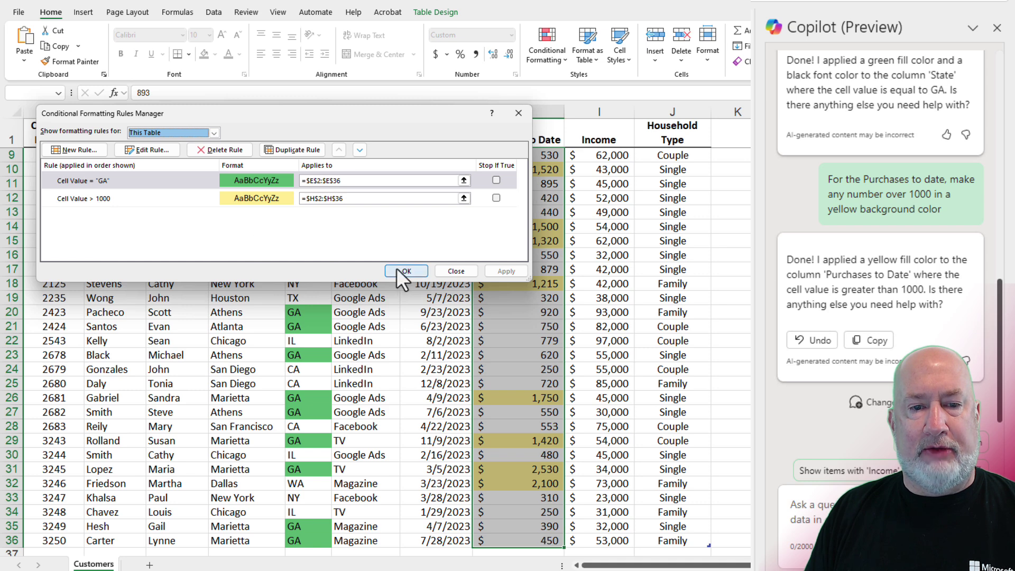
left_click(458, 272)
Clear the selection and select cell H2 to check the yellow highlight.
left_click(607, 226)
scroll(581, 217, "up", 2)
scroll(551, 199, "up", 1)
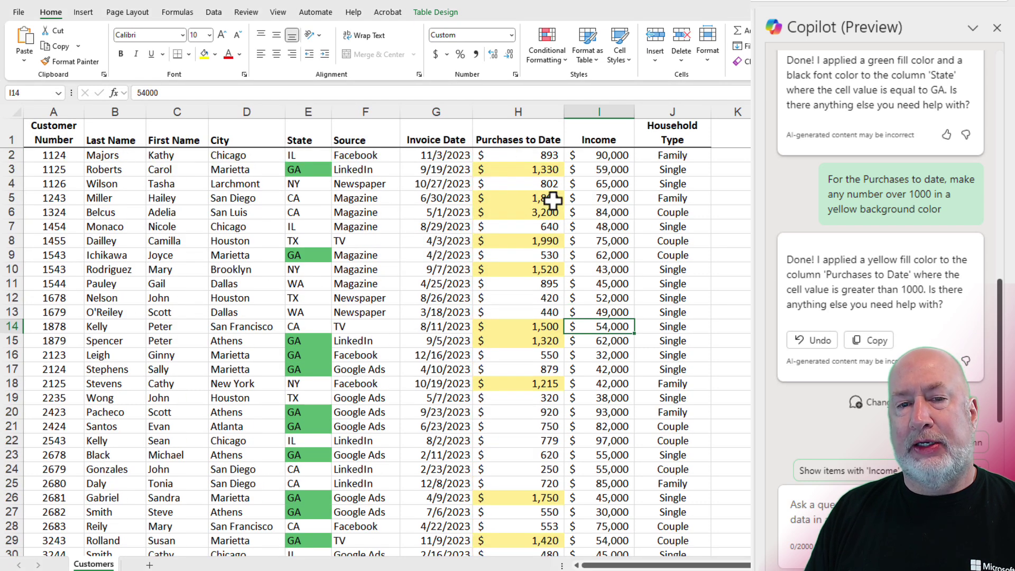
left_click(527, 155)
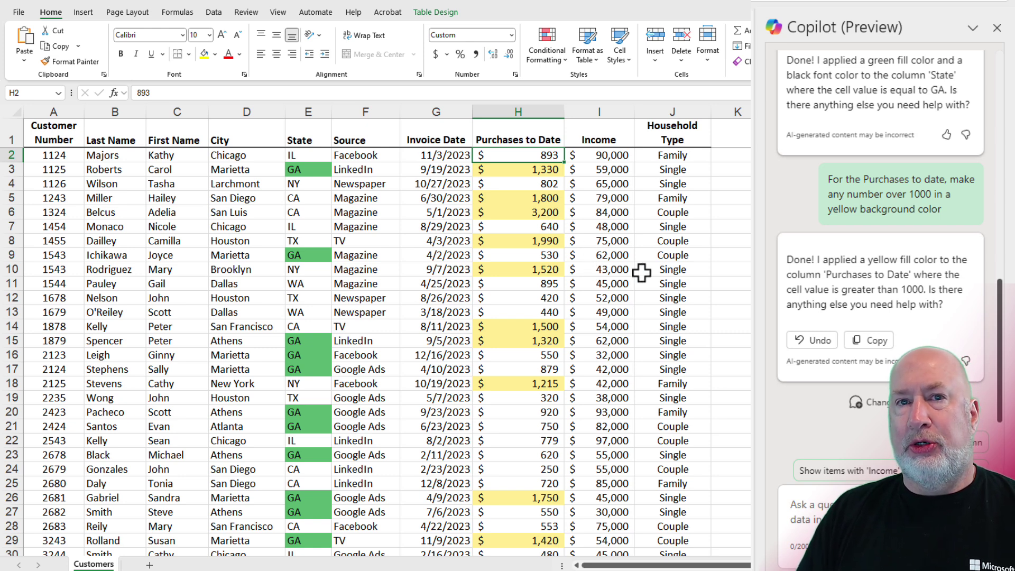
type("1200")
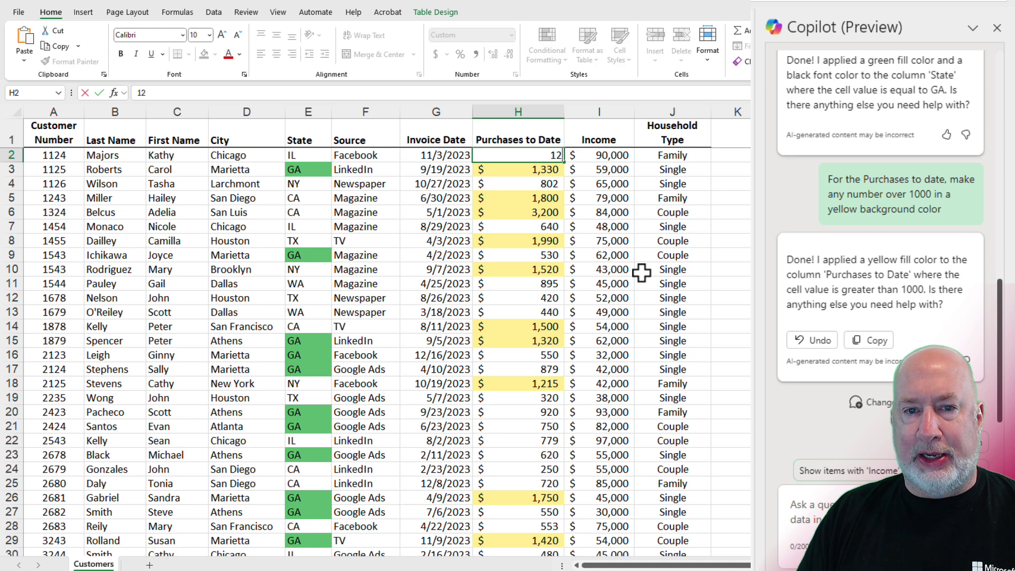
key("Return")
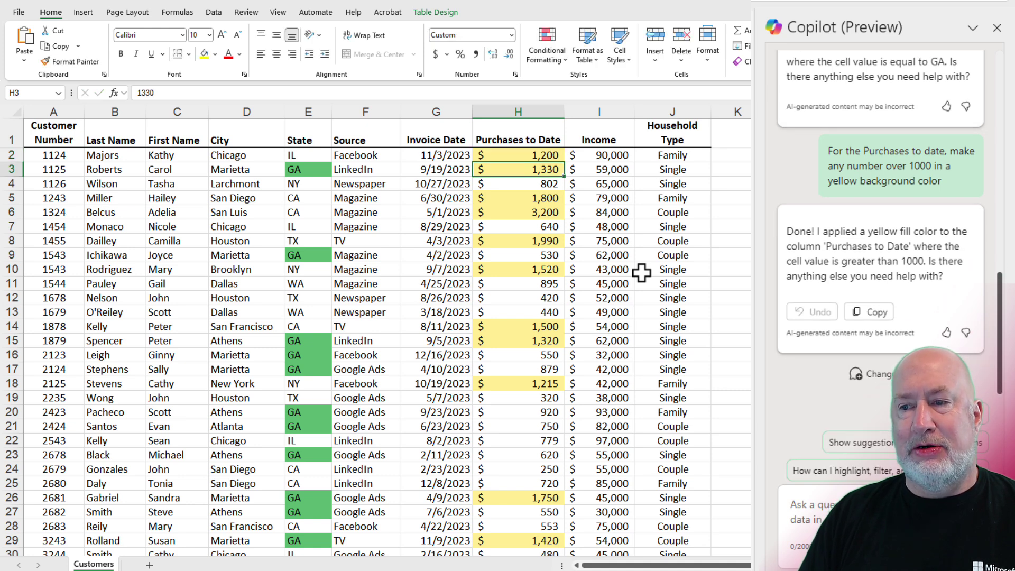
key("Up")
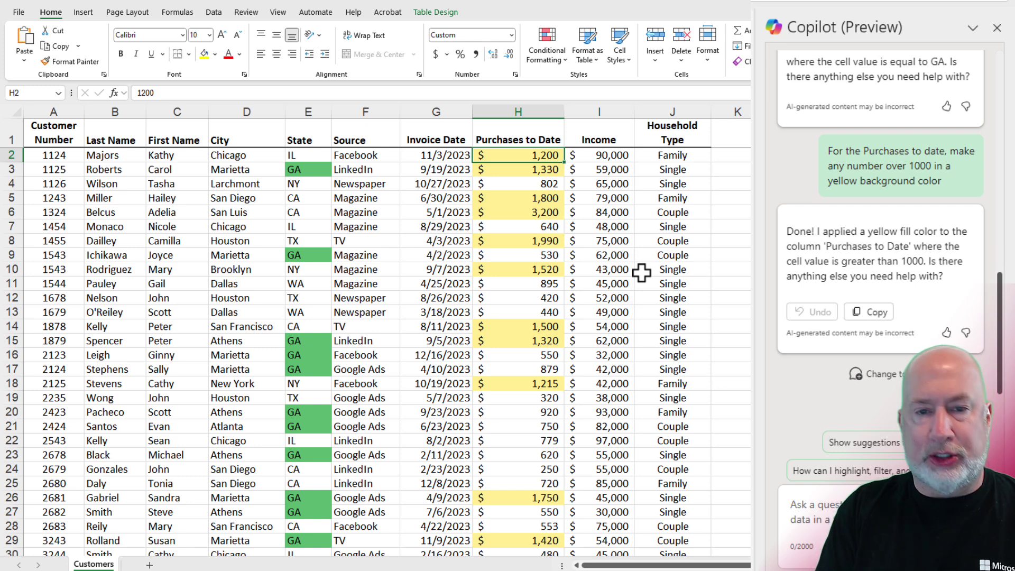
key("ctrl+z")
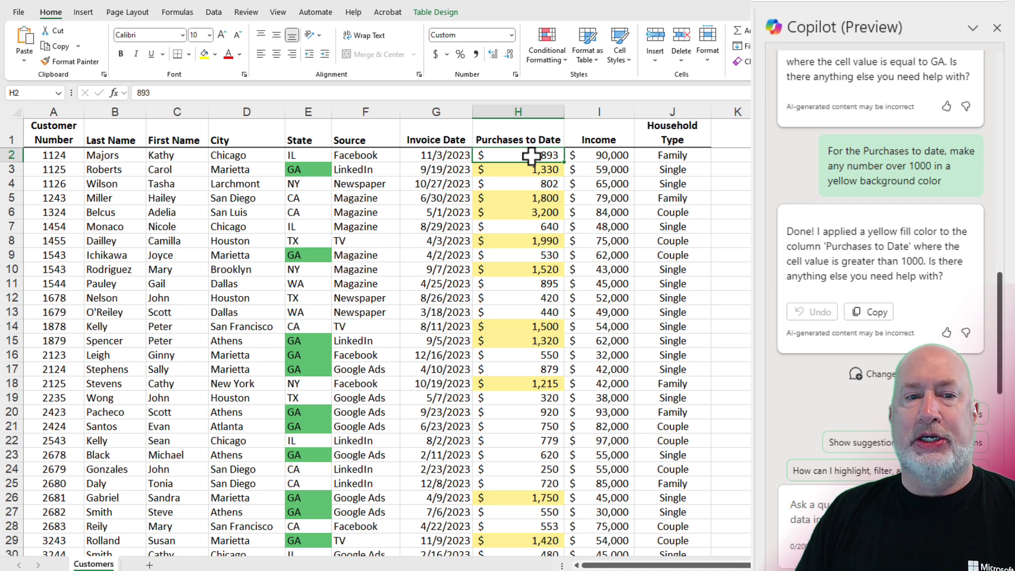
Ask Copilot 'Make any invoice date after 7/5/2023 in a red font color' and check the Invoice Date cells.
left_click(445, 158)
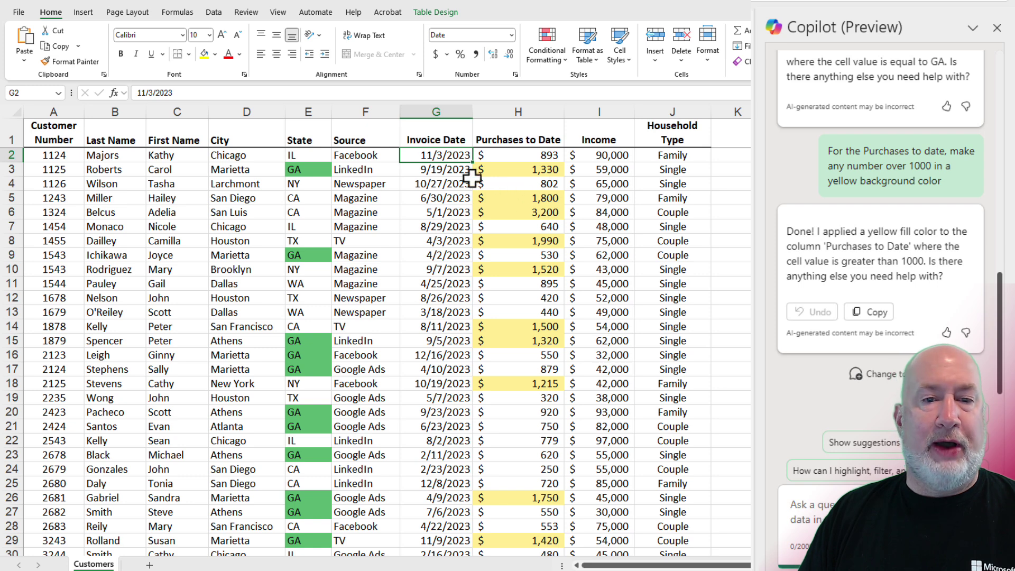
left_click(644, 170)
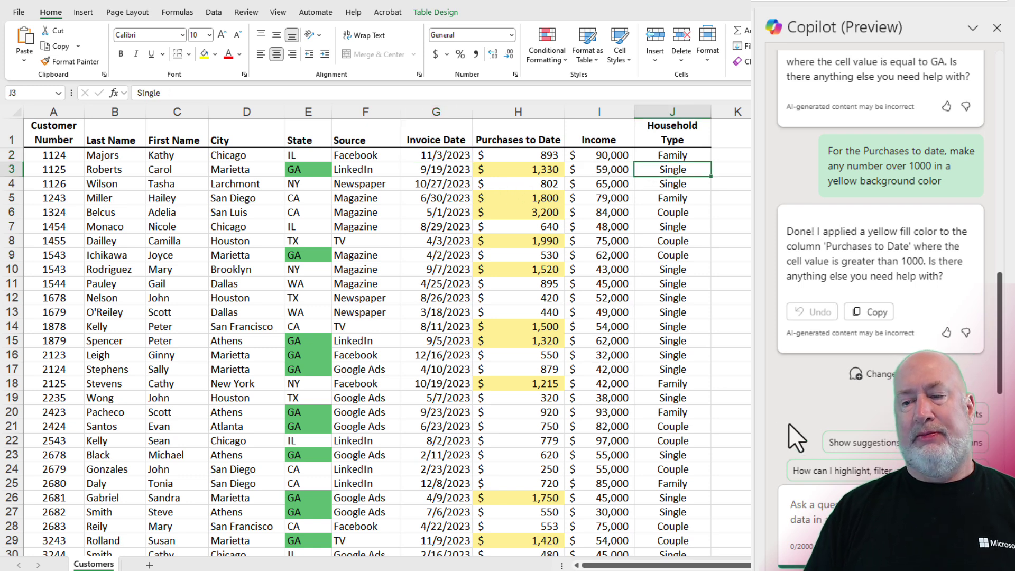
type("Make and")
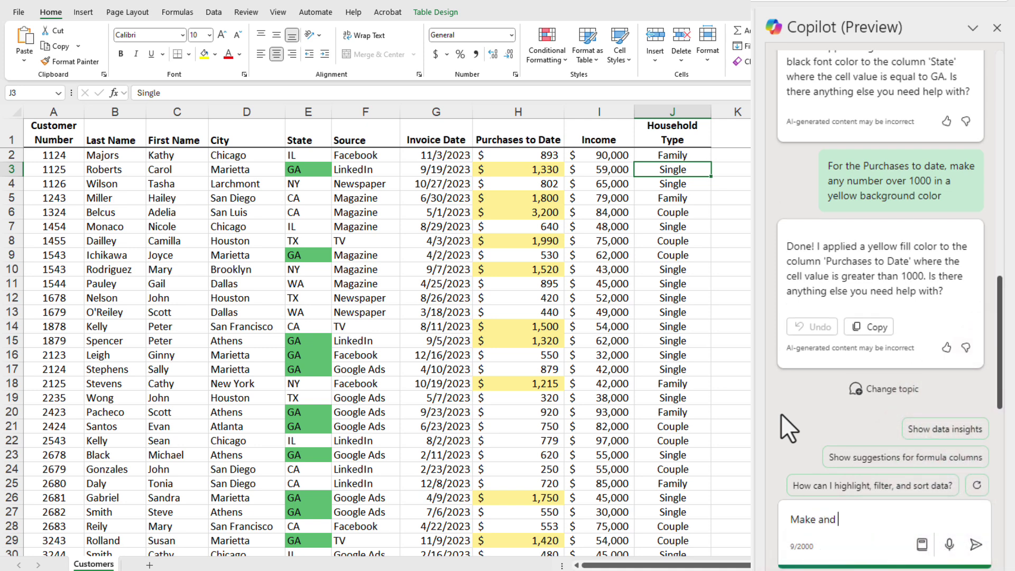
type("ny invoice date after 7/5/2023 in a red font color")
key("Return")
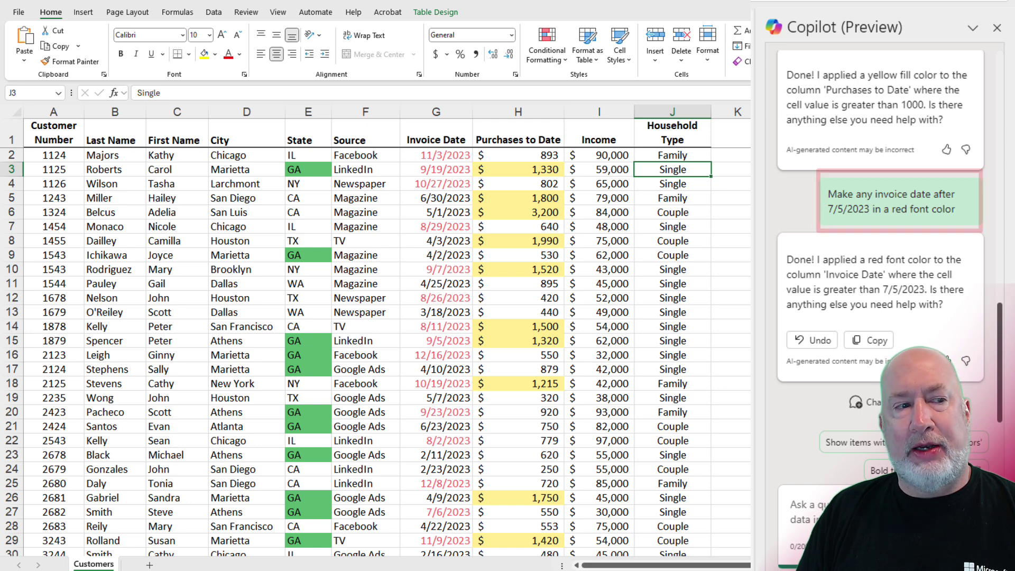
left_click(431, 156)
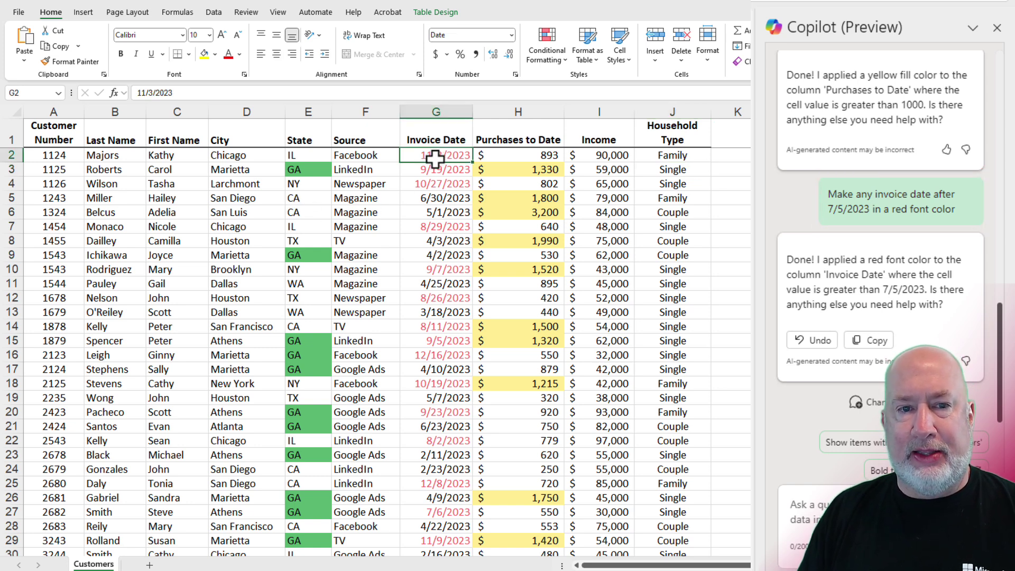
left_click(438, 200)
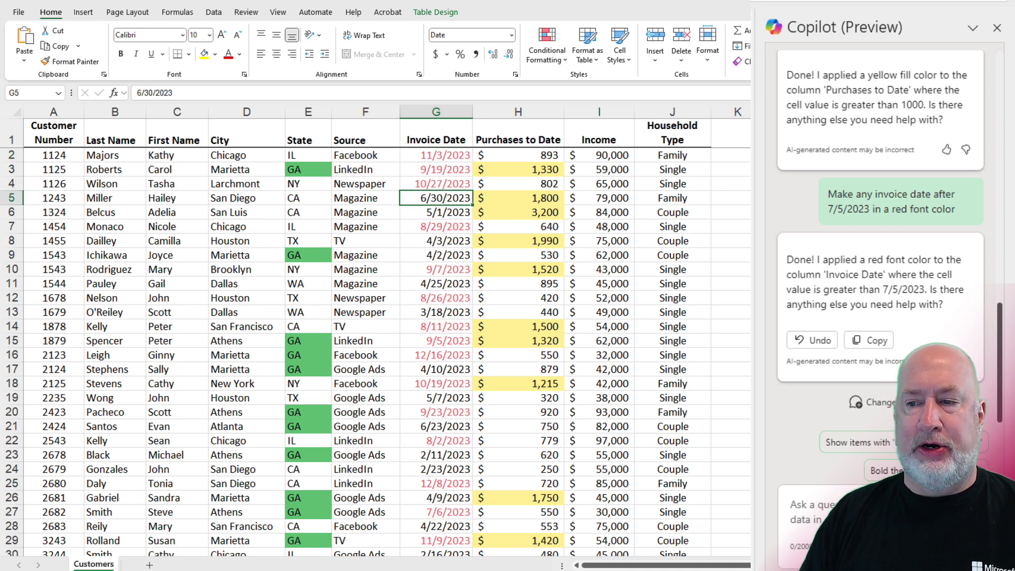
type("7/6/2")
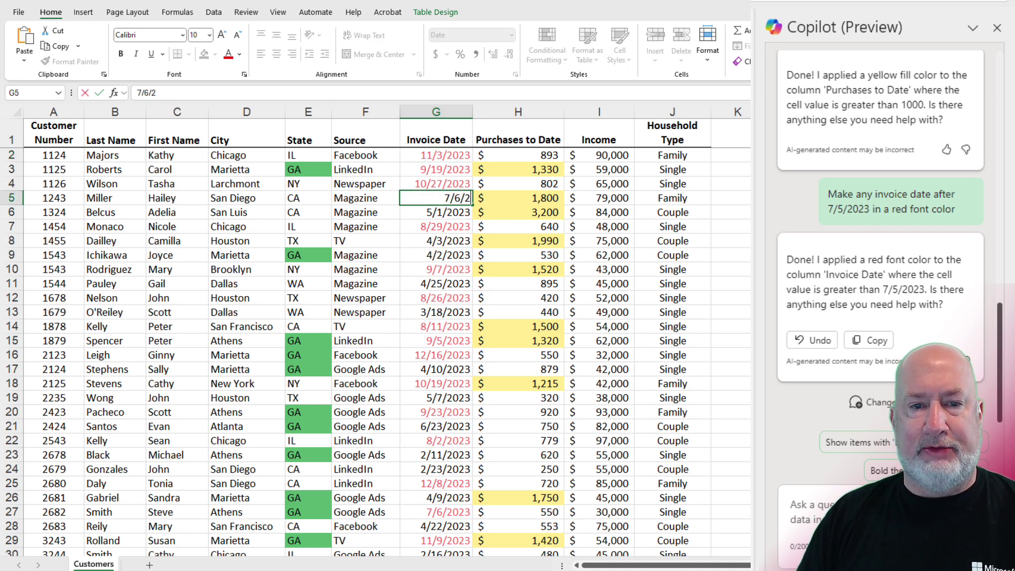
type("023")
key("ctrl+Return")
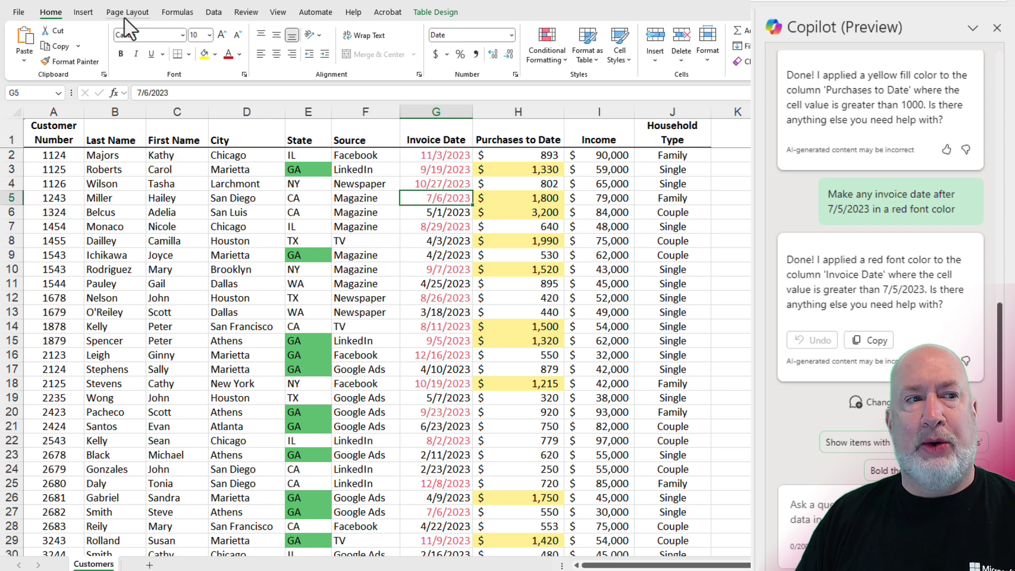
key("ctrl+z")
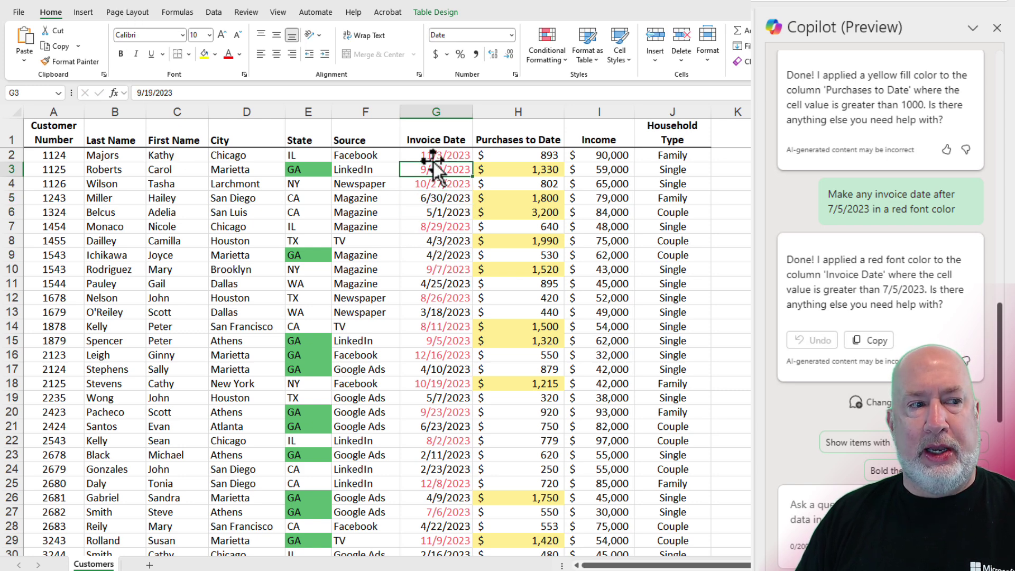
left_click(436, 154)
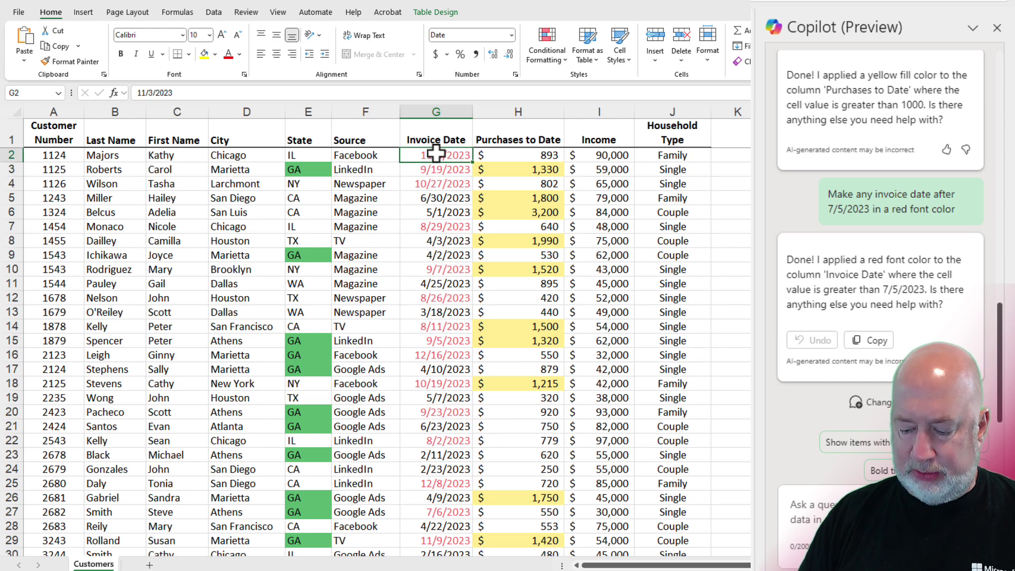
key("ctrl+shift+Down")
Open Conditional Formatting > Manage Rules to list the GA, >1000 and after-7/5/2023 rules.
left_click(549, 53)
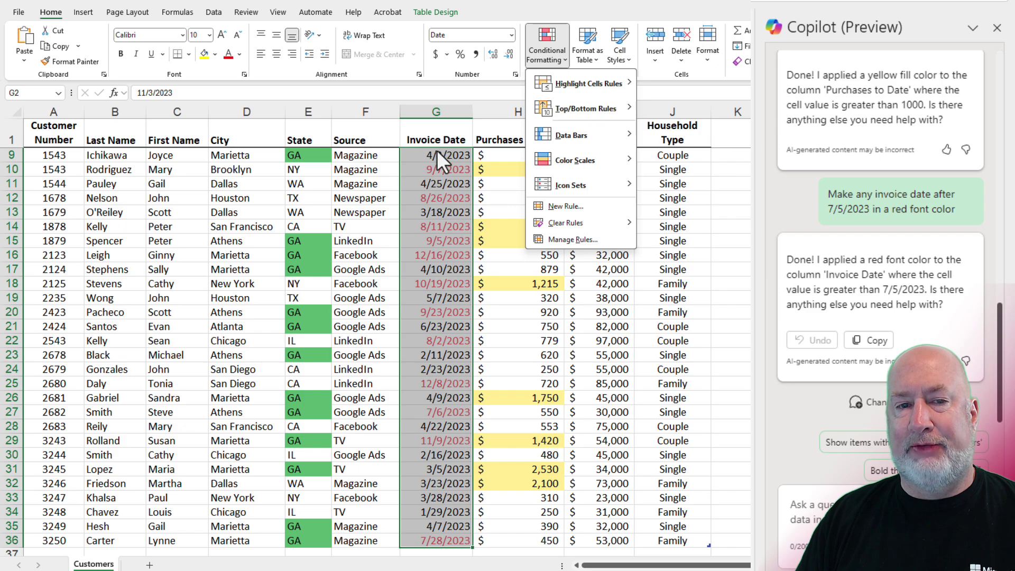
left_click(592, 241)
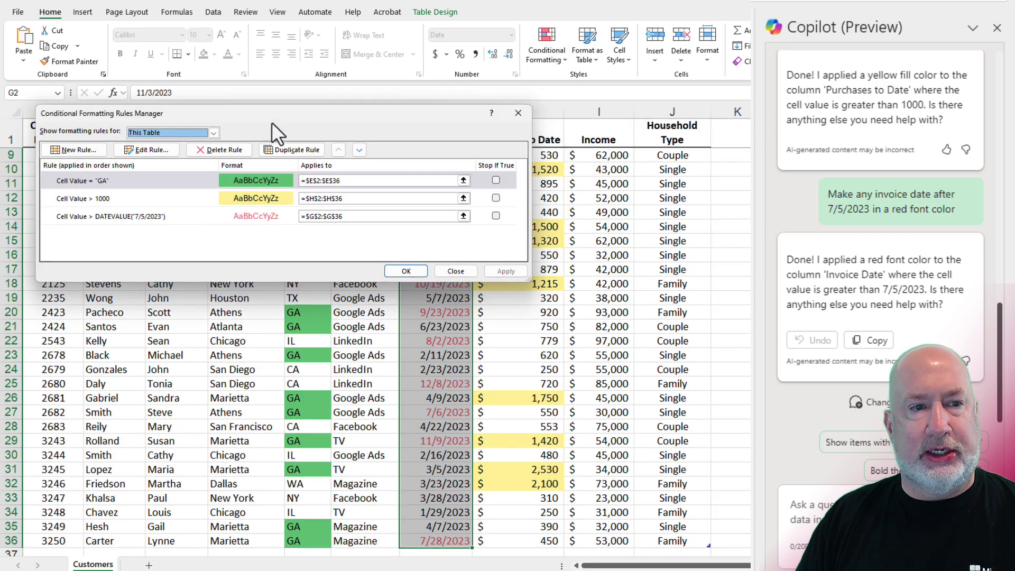